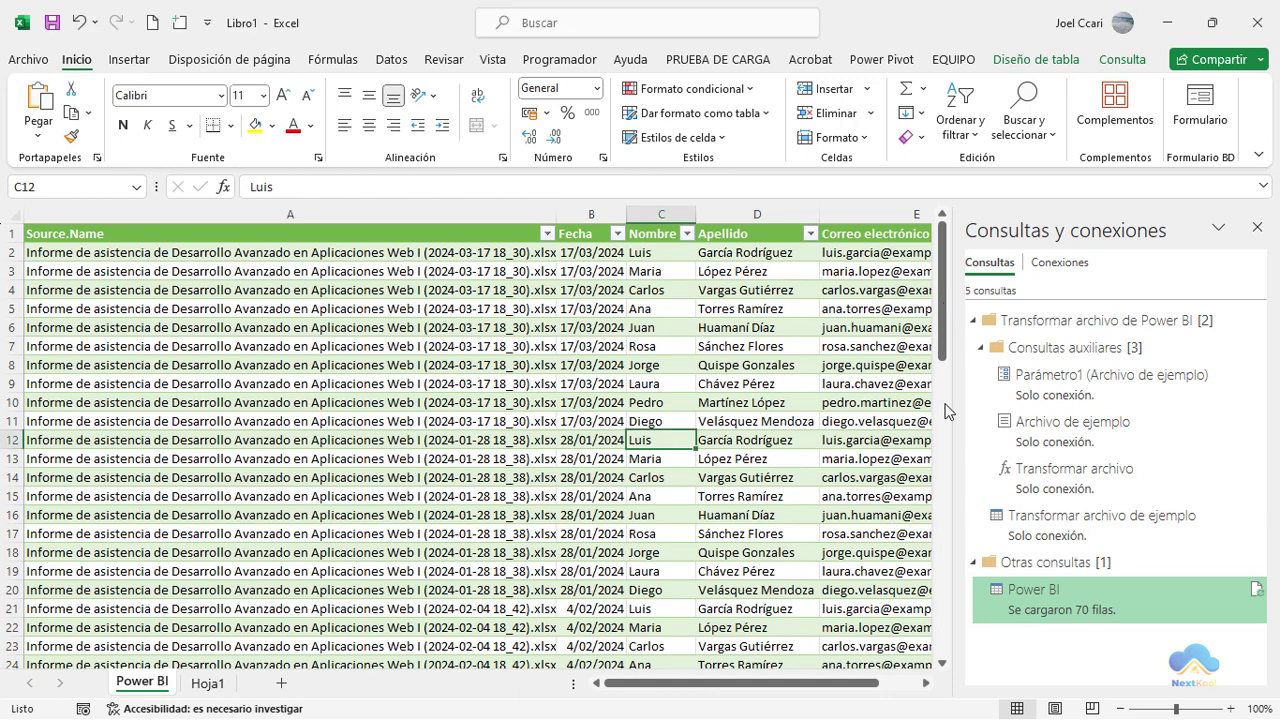
Scroll the Power BI sheet's table and select a Nombre cell to check the 70 loaded rows
{"action": "mouse_move", "coordinate": [945, 350]}
{"action": "left_mouse_down"}
{"action": "mouse_move", "coordinate": [937, 565]}
{"action": "mouse_move", "coordinate": [924, 305]}
{"action": "left_mouse_up"}
{"action": "left_click", "coordinate": [663, 482]}
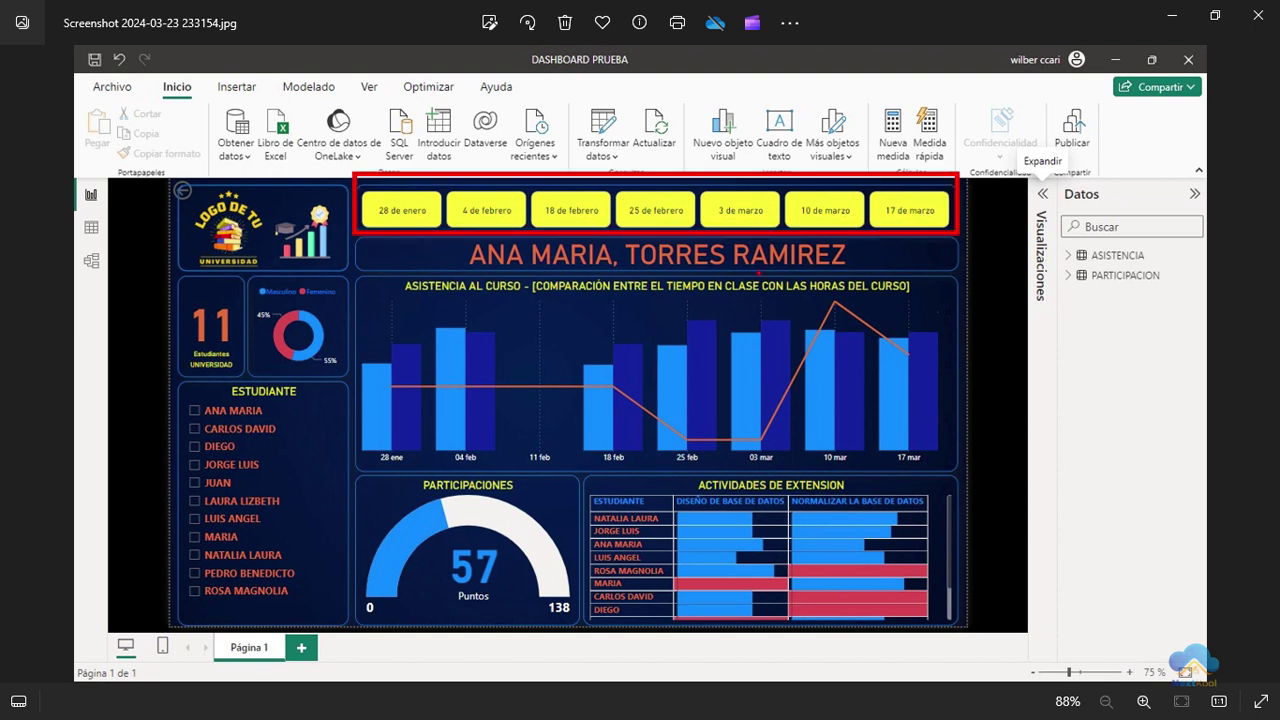
Minimize the dashboard screenshot to get back to Excel's Power BI sheet
{"action": "left_click", "coordinate": [1173, 22]}
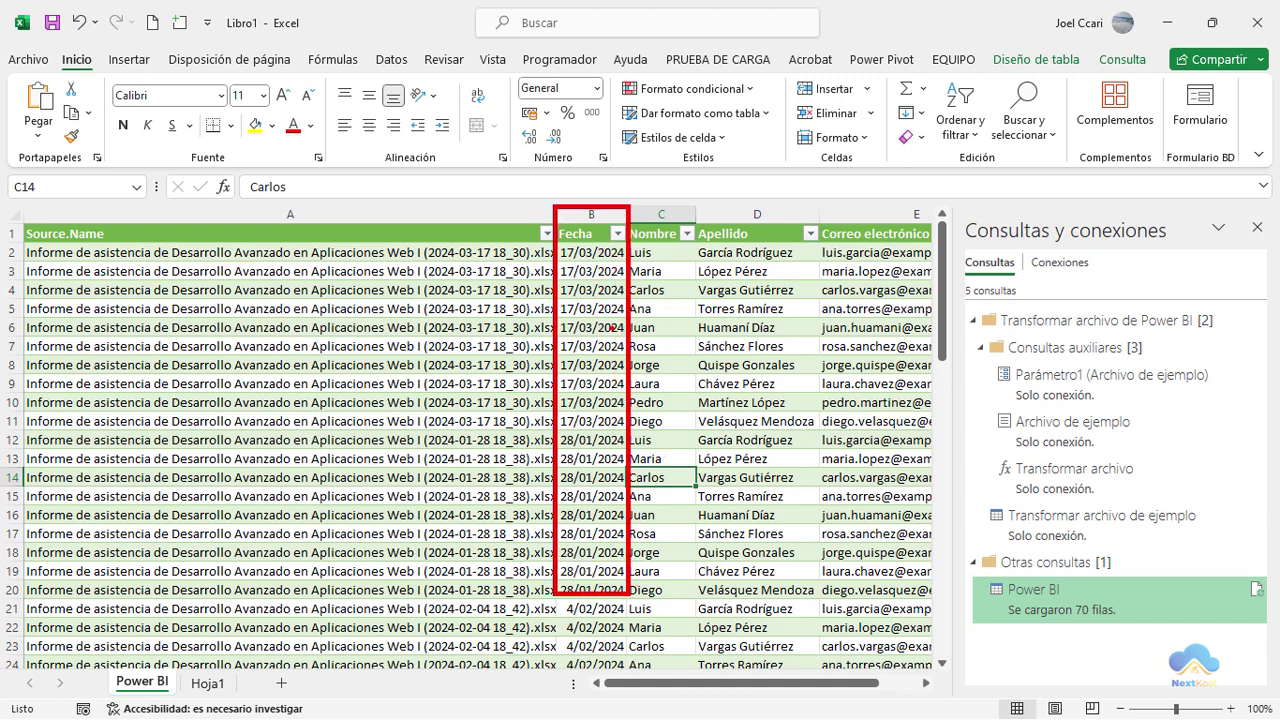
Delete the Source.Name column so Fecha becomes column A
{"action": "left_click", "coordinate": [287, 215]}
{"action": "right_click", "coordinate": [287, 211]}
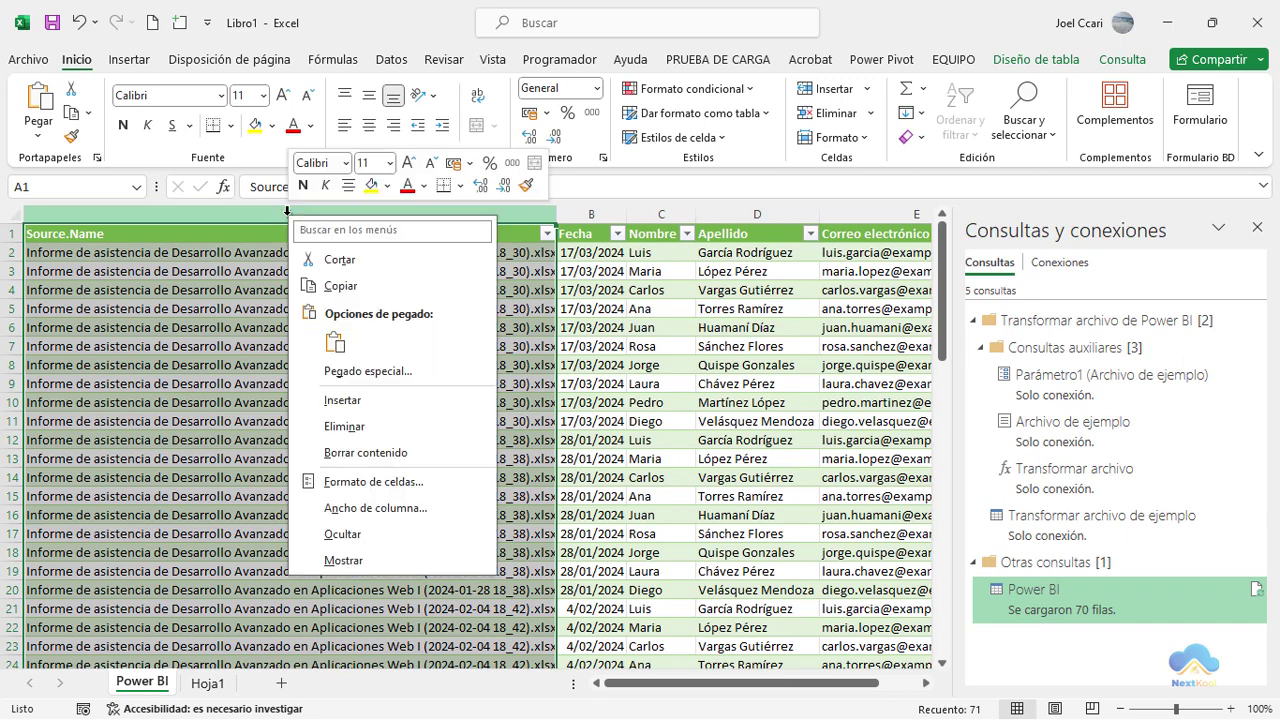
{"action": "left_click", "coordinate": [362, 430]}
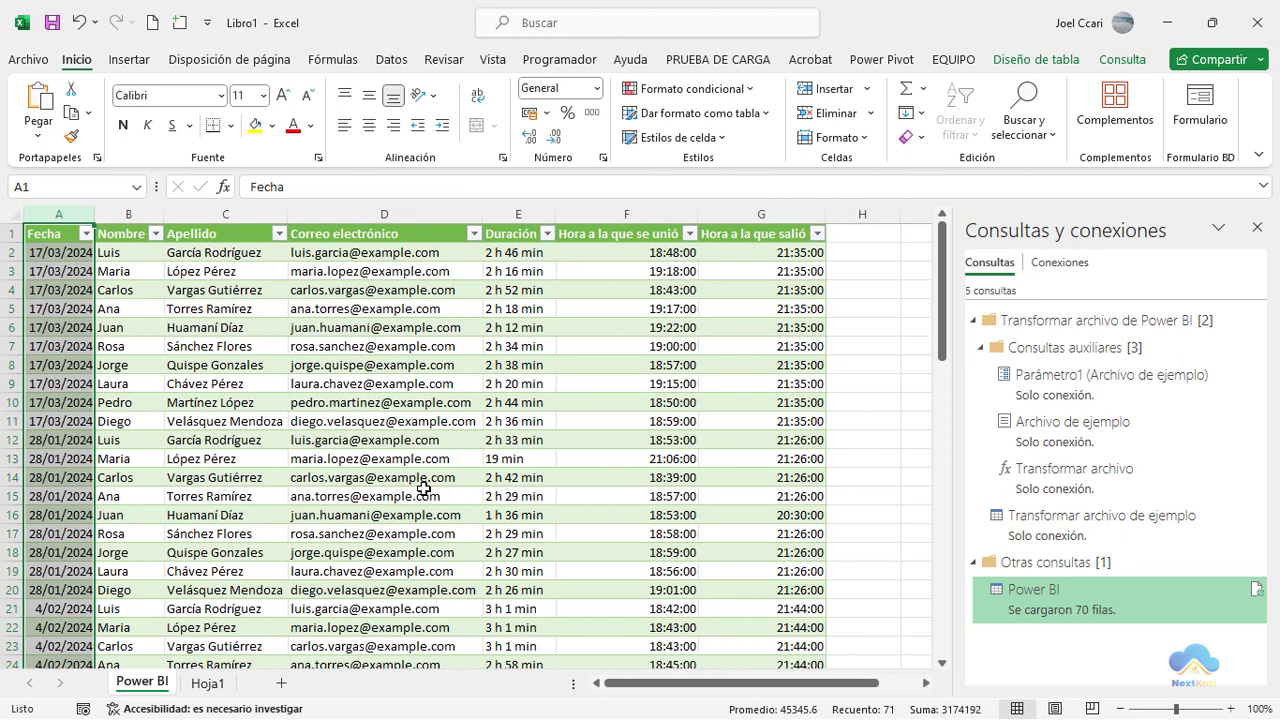
Select the Duración column and compare it against the dashboard screenshot
{"action": "left_click", "coordinate": [440, 496]}
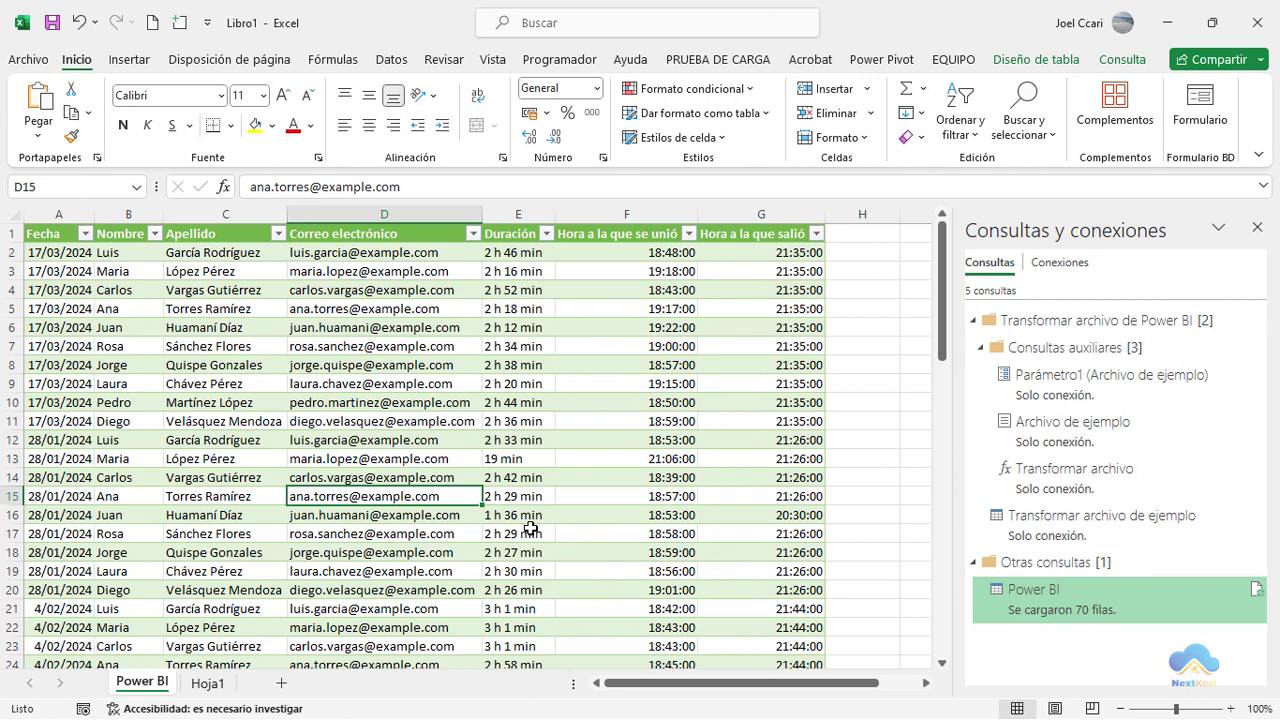
{"action": "left_click", "coordinate": [524, 212]}
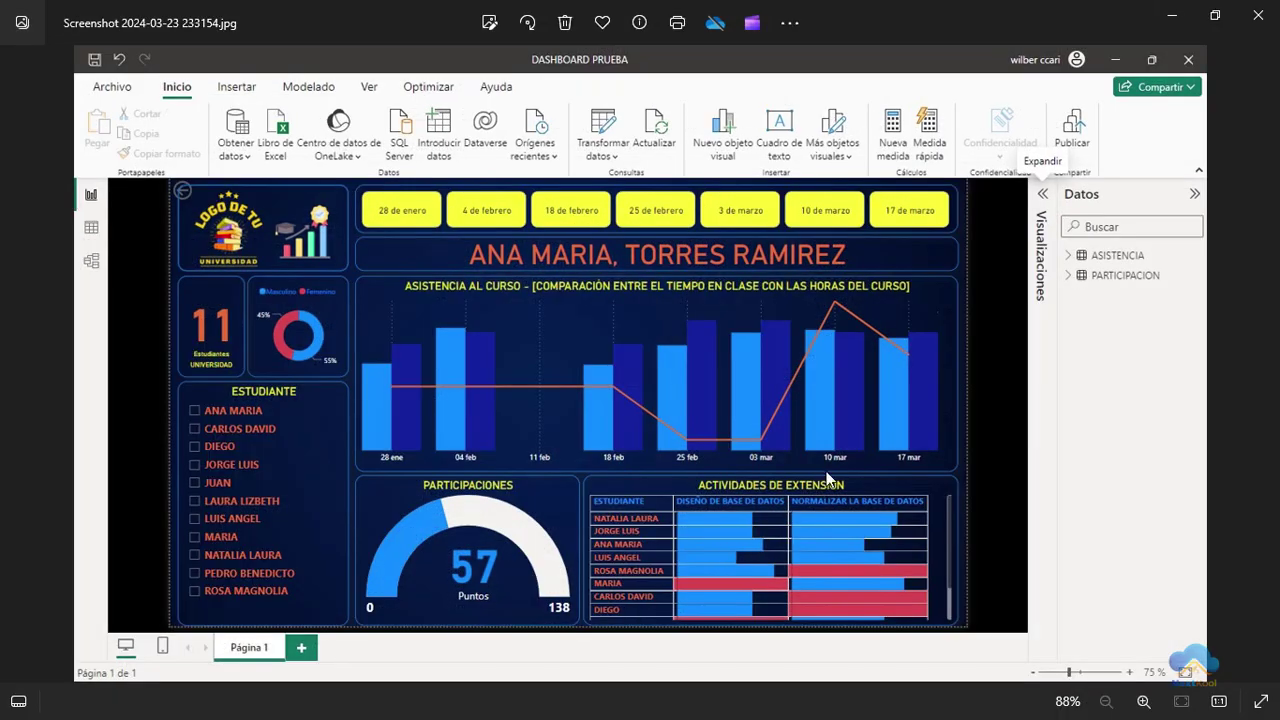
{"action": "left_click", "coordinate": [1172, 18]}
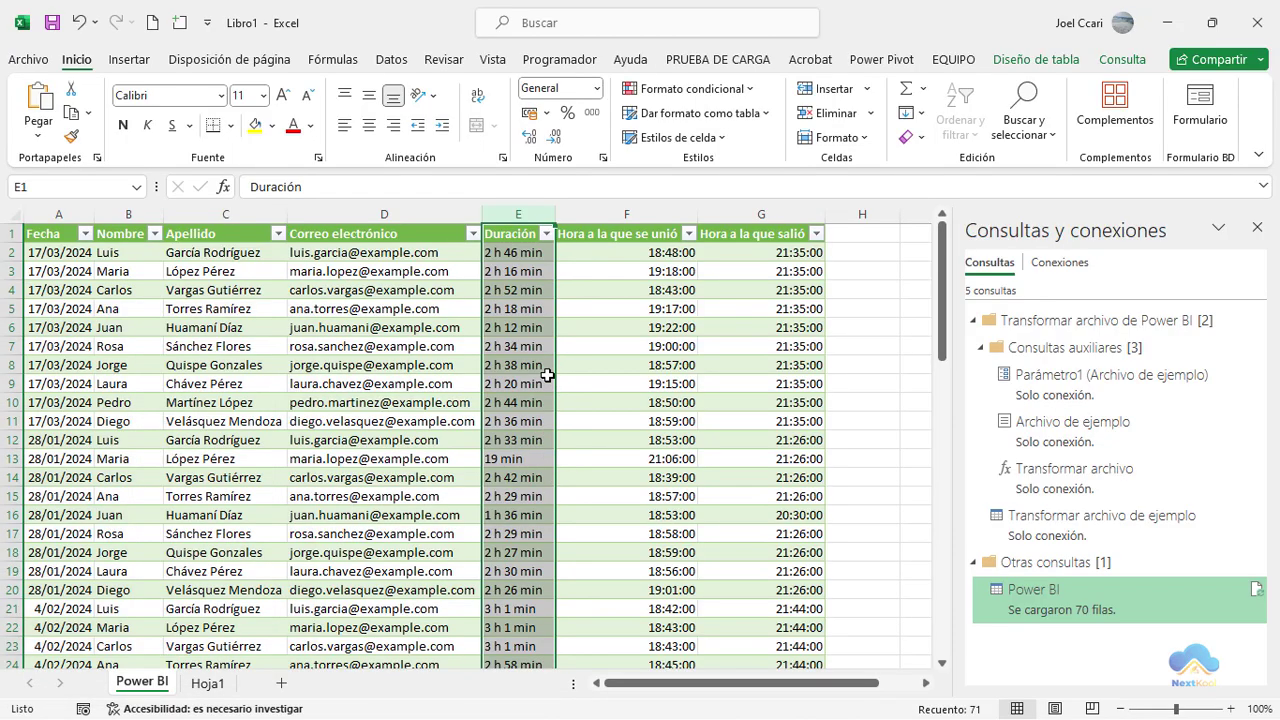
Delete the Duración column (E), leaving Fecha through 'Hora a la que salió'
{"action": "left_click", "coordinate": [645, 252]}
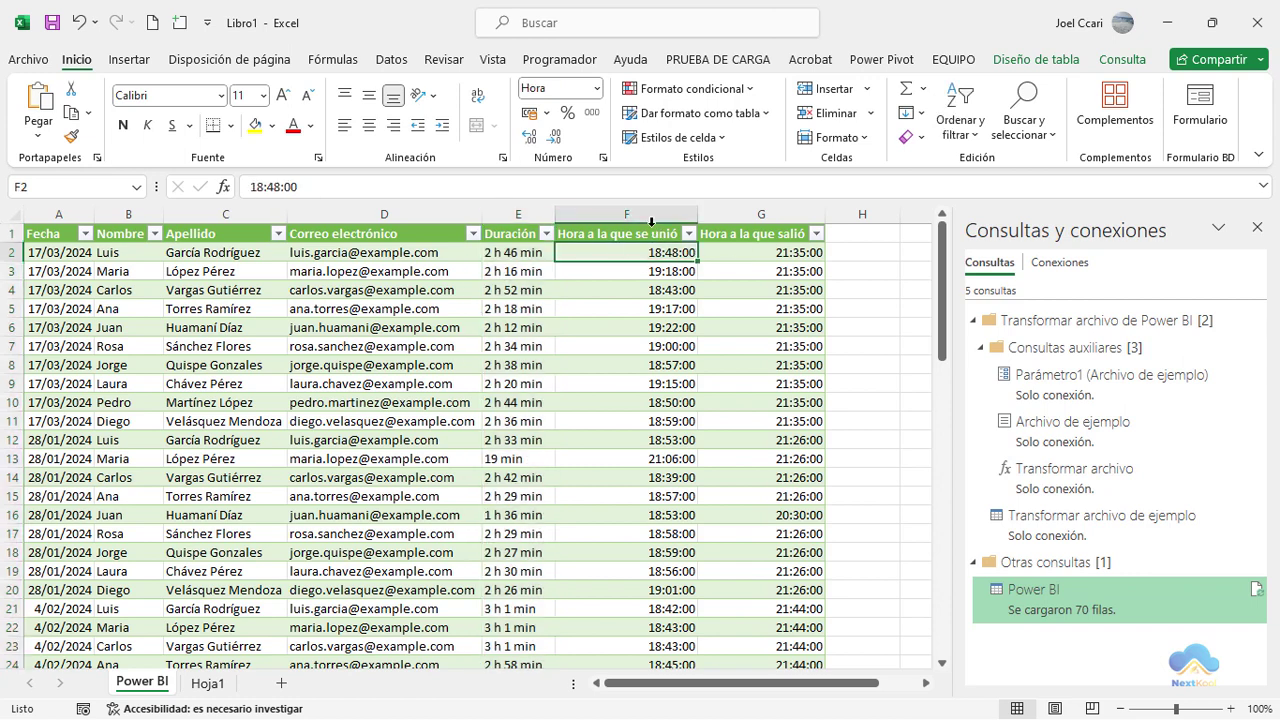
{"action": "left_click", "coordinate": [518, 214]}
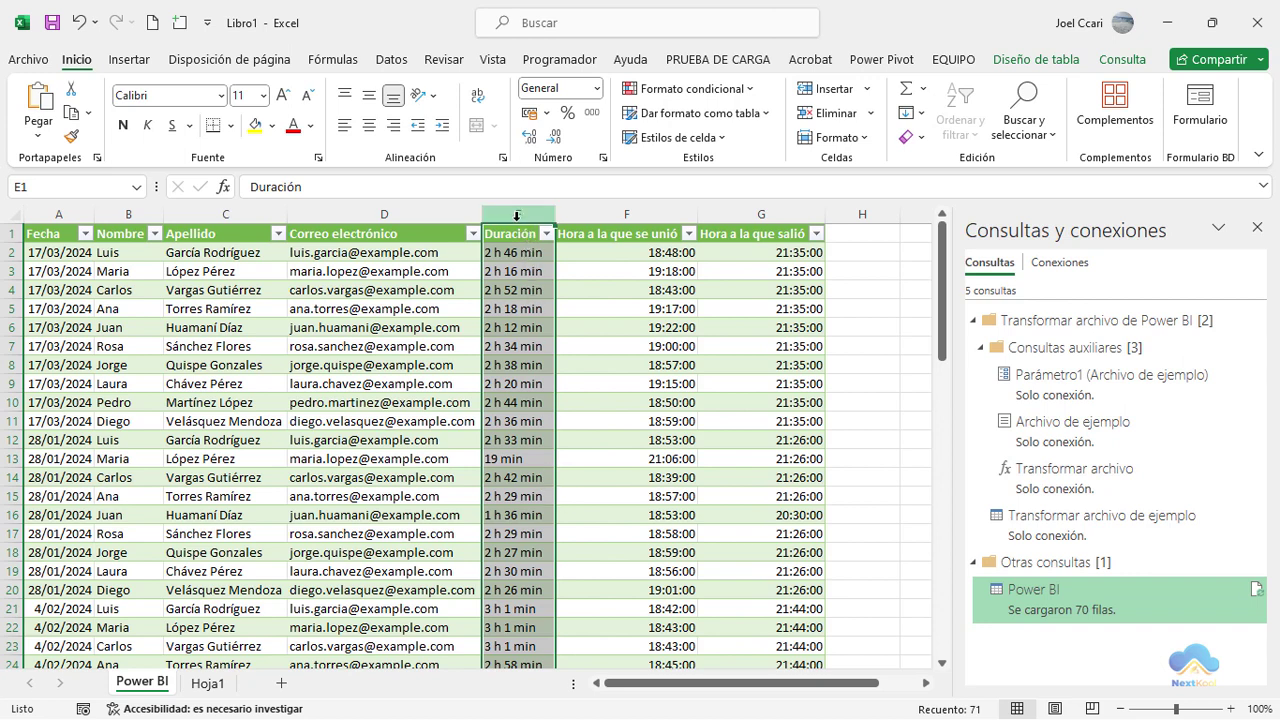
{"action": "right_click", "coordinate": [516, 214]}
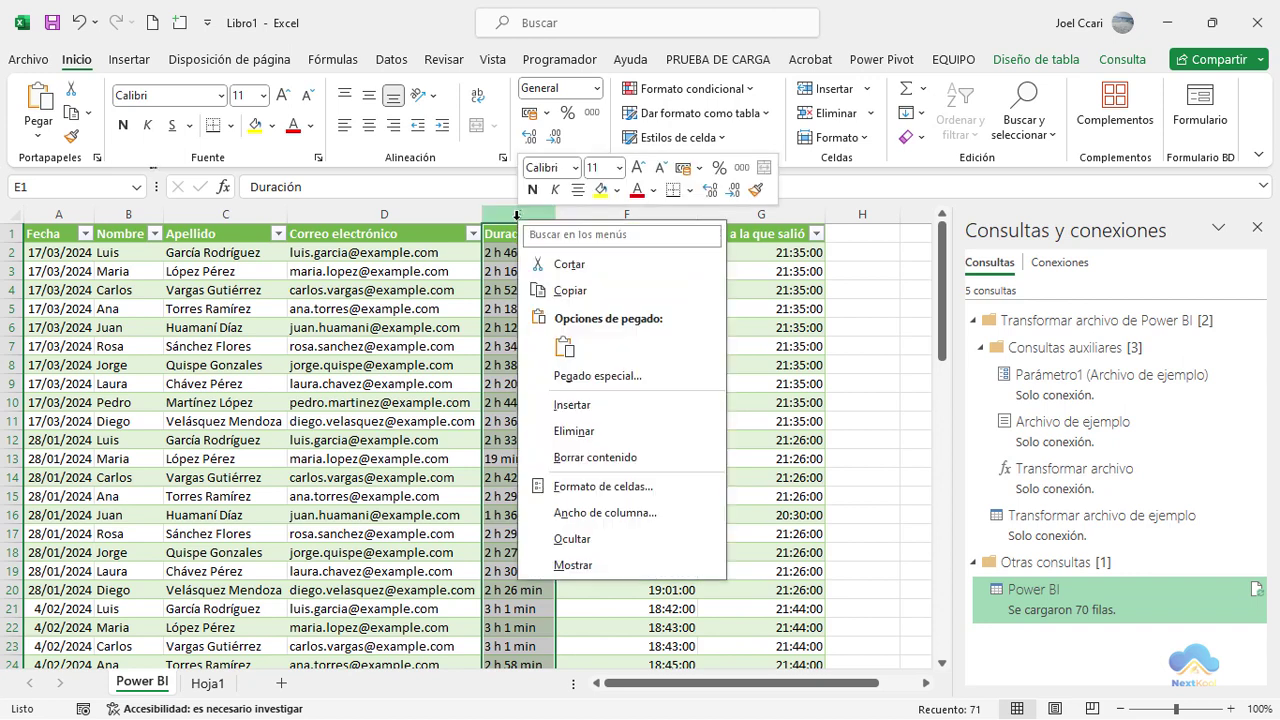
{"action": "left_click", "coordinate": [598, 437]}
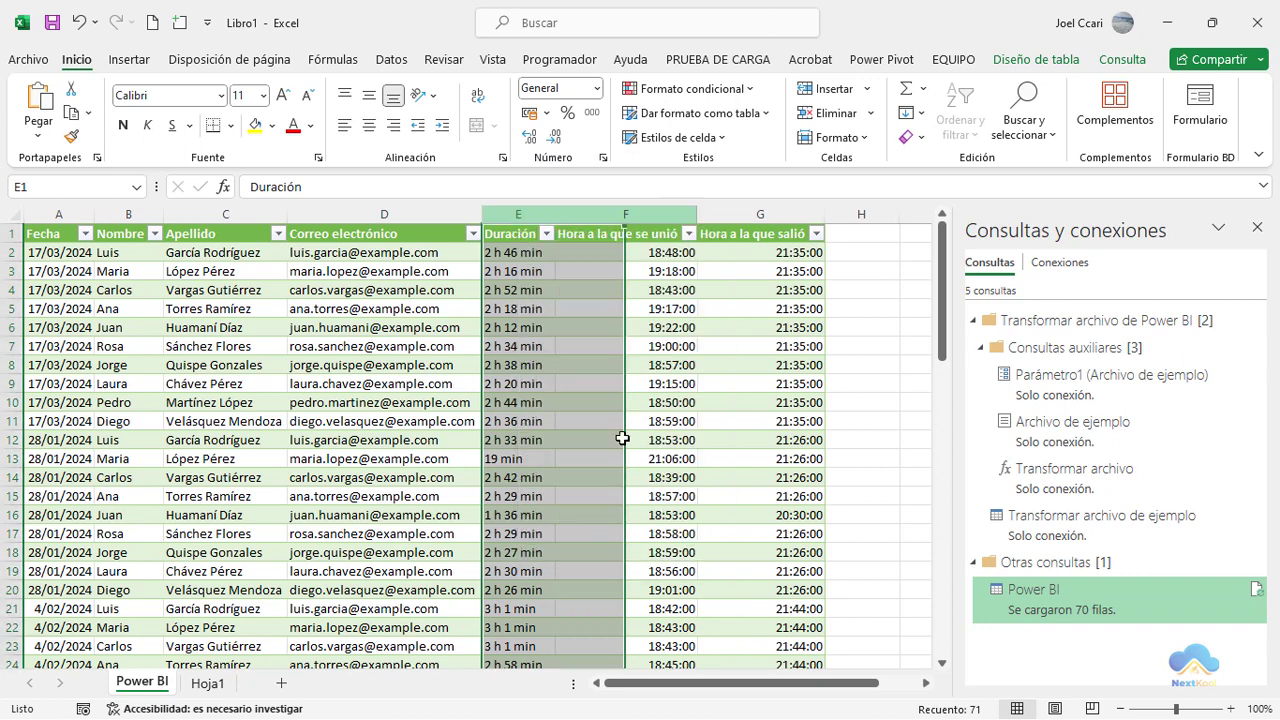
{"action": "left_click", "coordinate": [651, 443]}
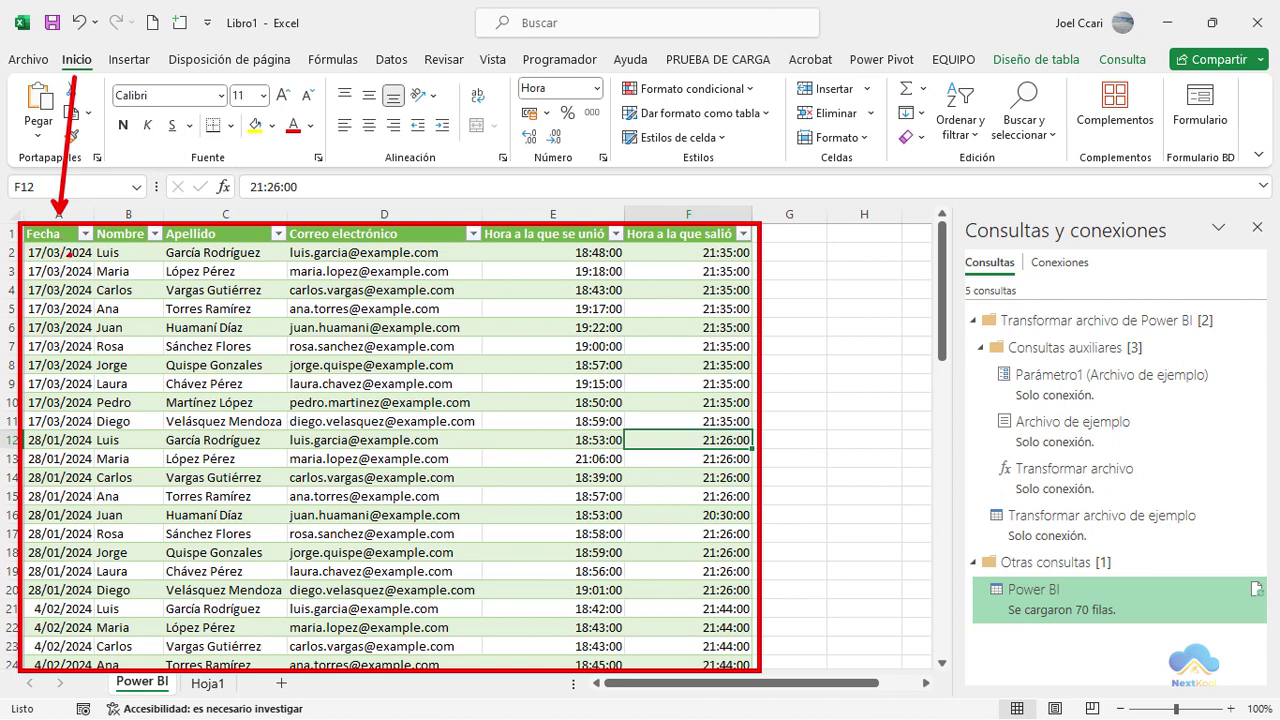
Sort the table by Fecha oldest to newest, starting at 28/01/2024, and review the dashboard
{"action": "left_click", "coordinate": [86, 234]}
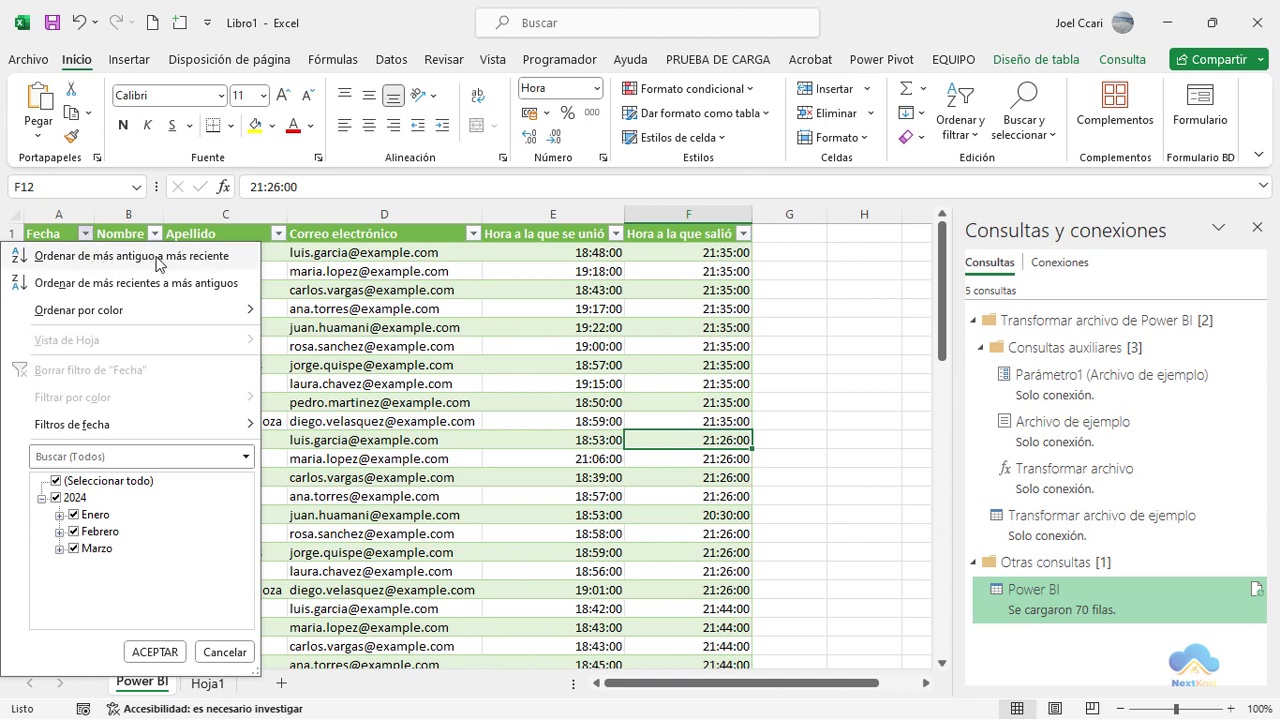
{"action": "left_click", "coordinate": [158, 257]}
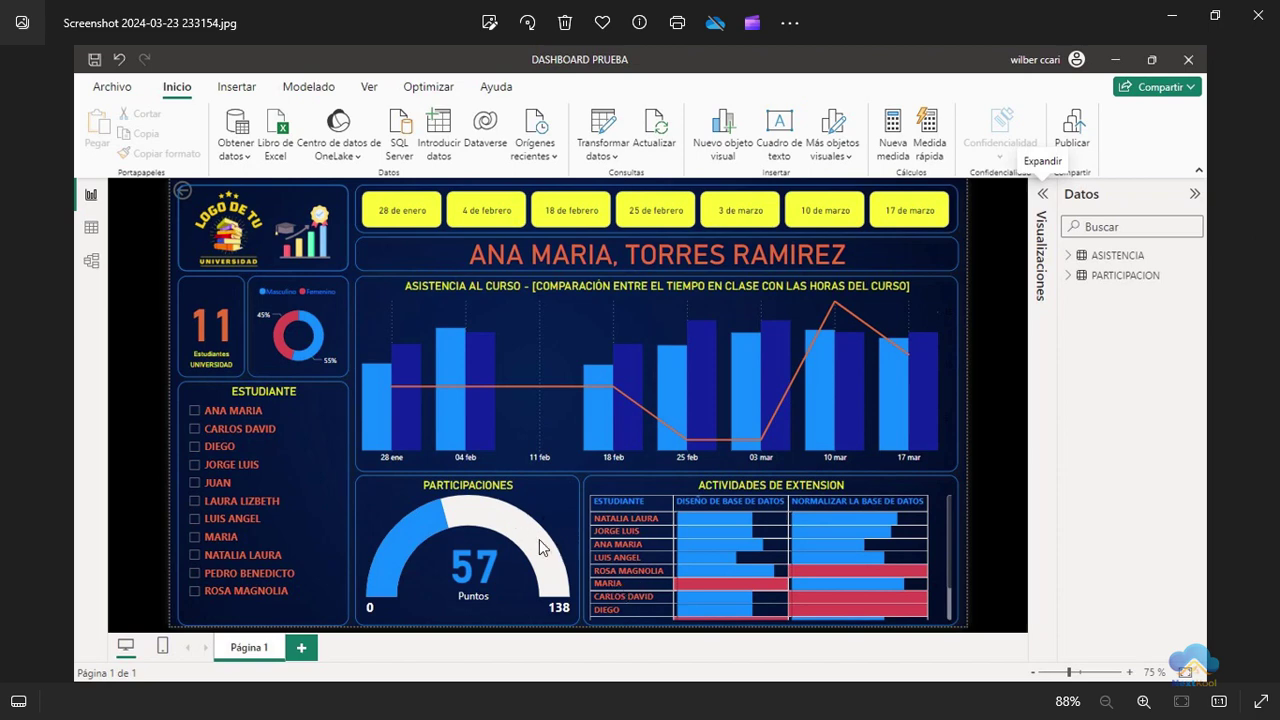
{"action": "left_click", "coordinate": [1172, 15]}
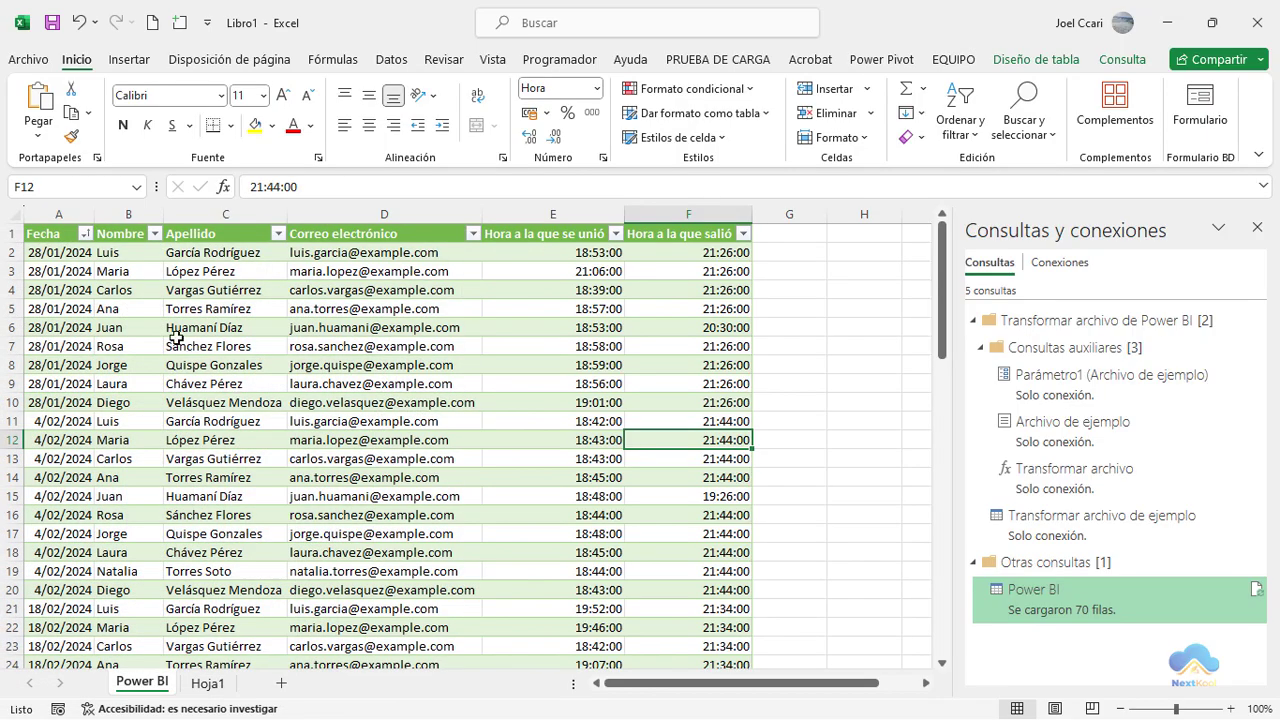
Select A2:E15 to inspect the earliest sorted dates before comparing with the dashboard
{"action": "left_click_drag", "start_coordinate": [55, 254], "coordinate": [722, 622]}
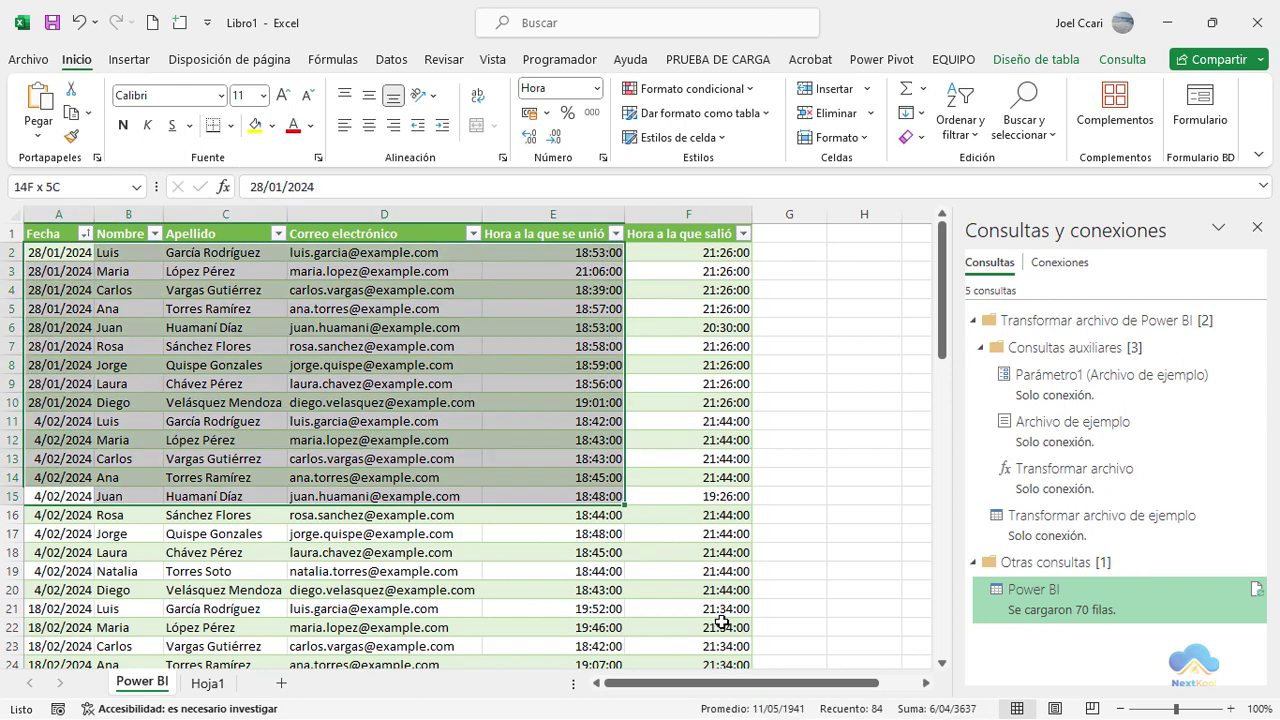
{"action": "left_click", "coordinate": [636, 532]}
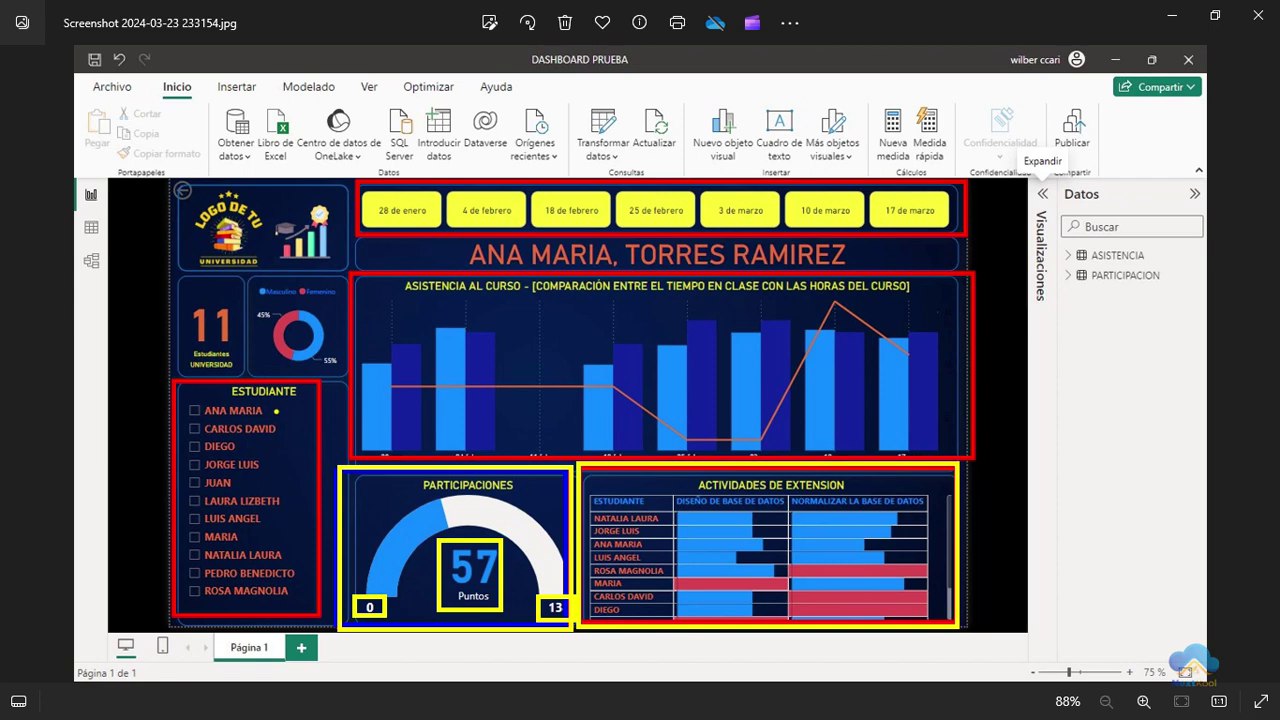
Mark up the gender chart and Participaciones gauge on the dashboard, clear the marks, return to Excel
{"action": "left_click_drag", "start_coordinate": [276, 411], "coordinate": [347, 330]}
{"action": "left_click_drag", "start_coordinate": [362, 562], "coordinate": [566, 544]}
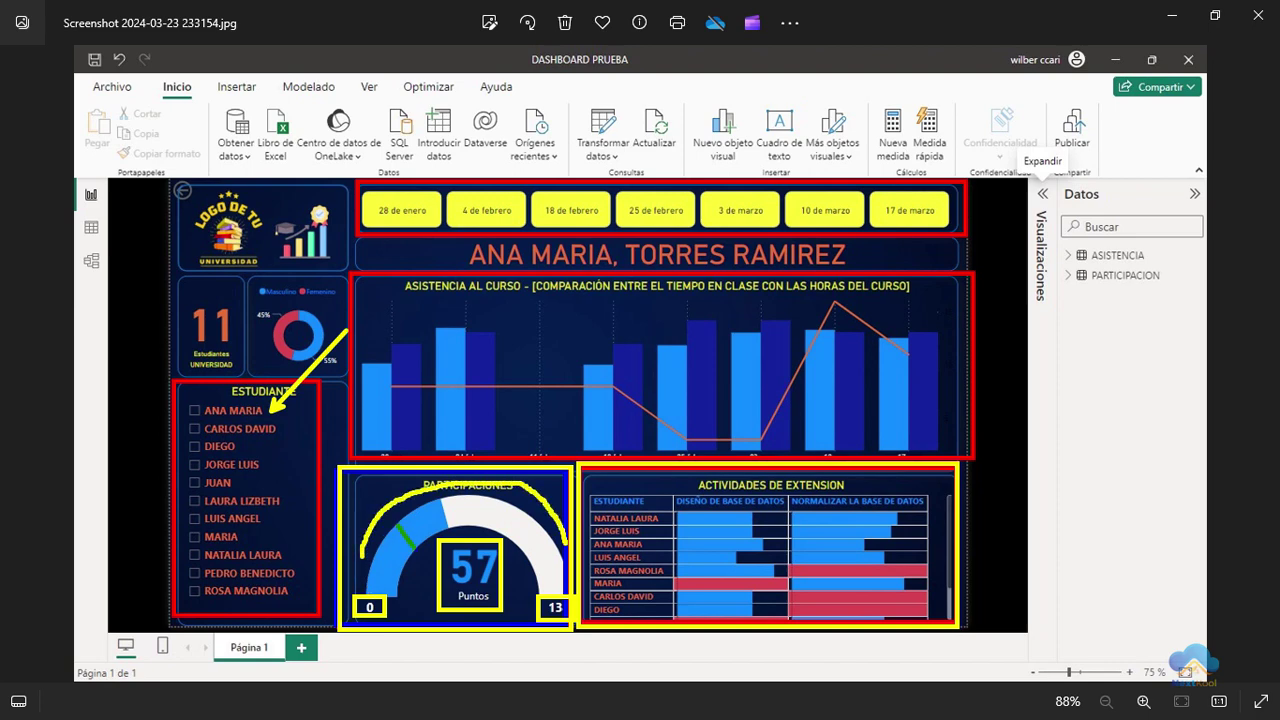
{"action": "left_click_drag", "start_coordinate": [397, 522], "coordinate": [488, 598]}
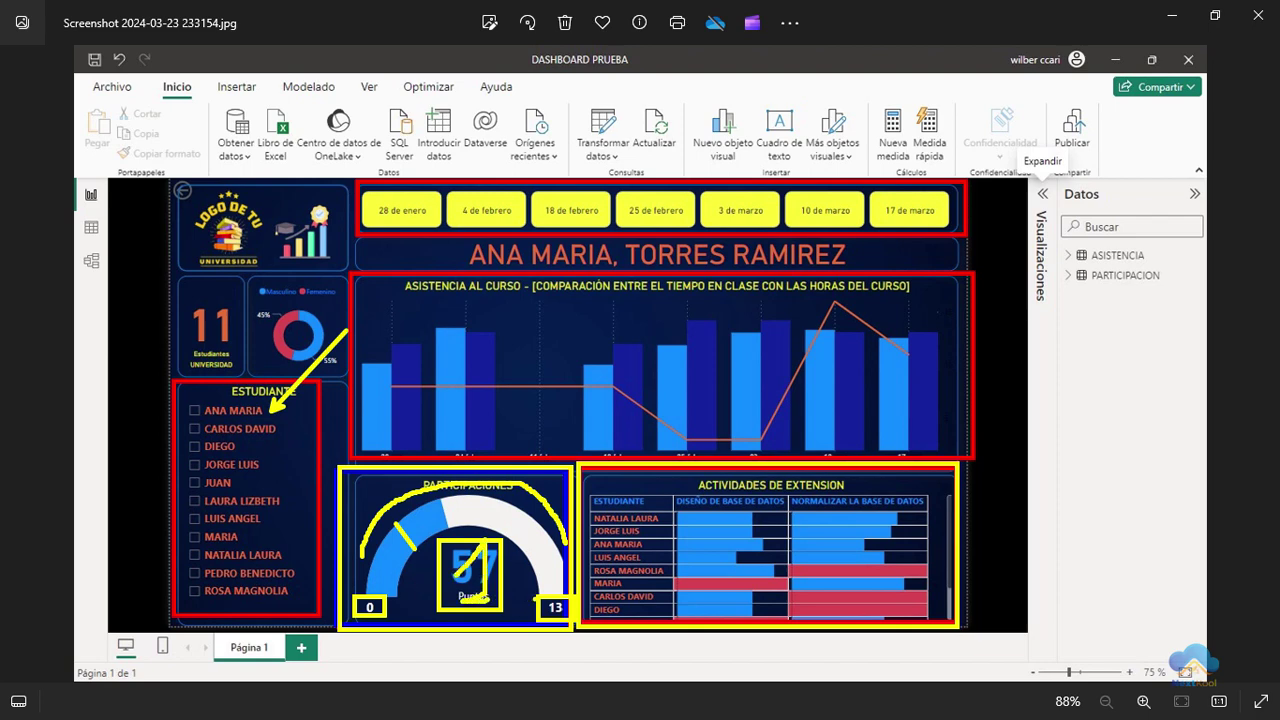
{"action": "left_click_drag", "start_coordinate": [556, 601], "coordinate": [524, 634]}
{"action": "key", "text": "Escape"}
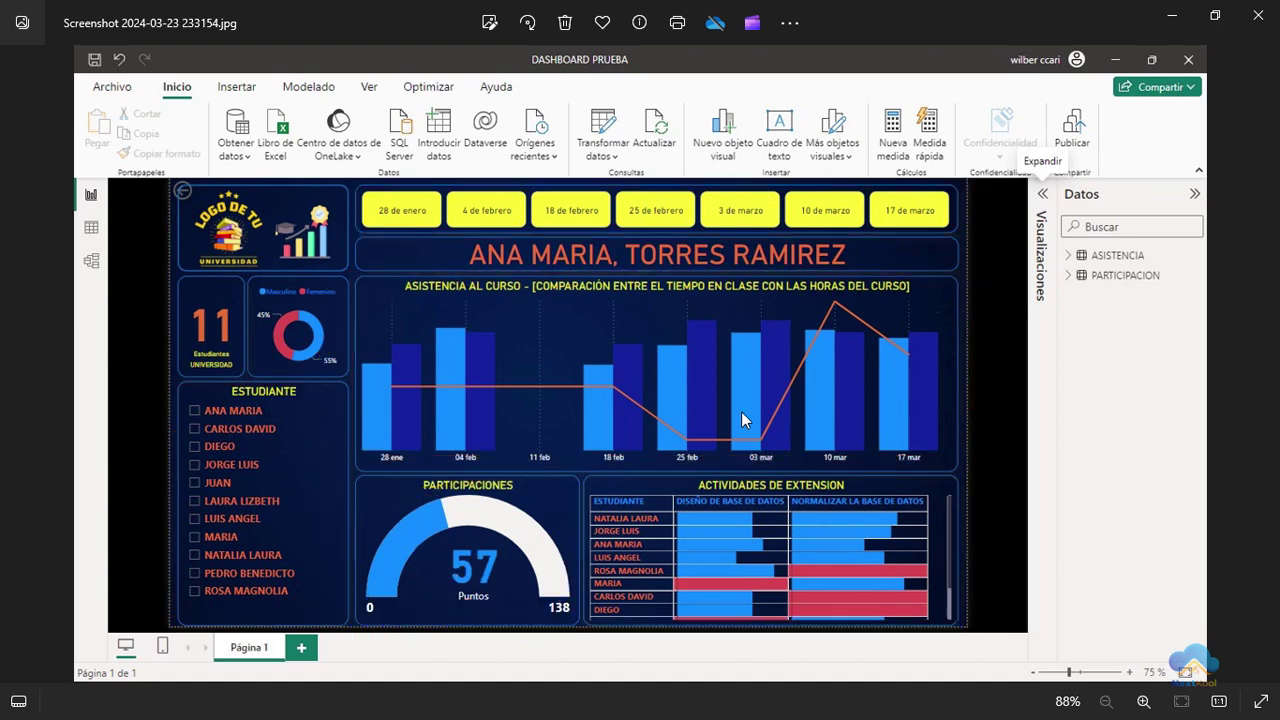
{"action": "left_click", "coordinate": [1175, 16]}
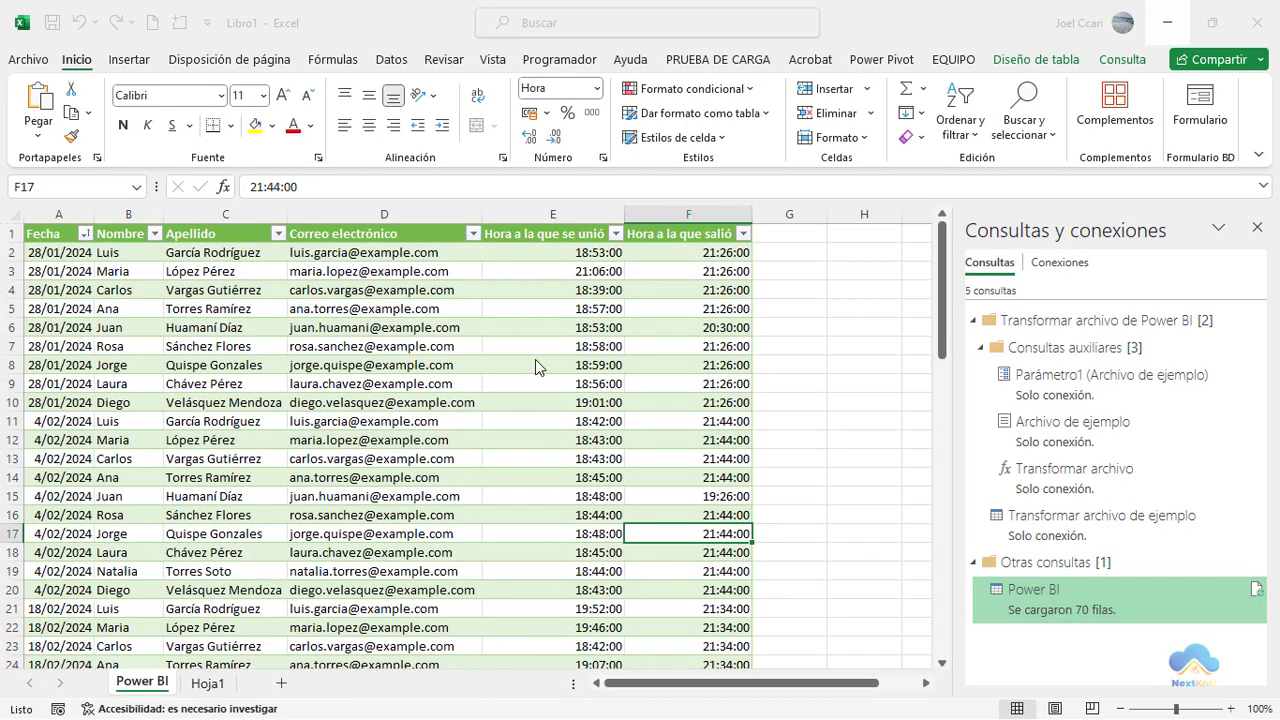
Enter the header 'Participaciones' in G1 to extend the table into column G
{"action": "left_click", "coordinate": [797, 327]}
{"action": "left_click", "coordinate": [790, 237]}
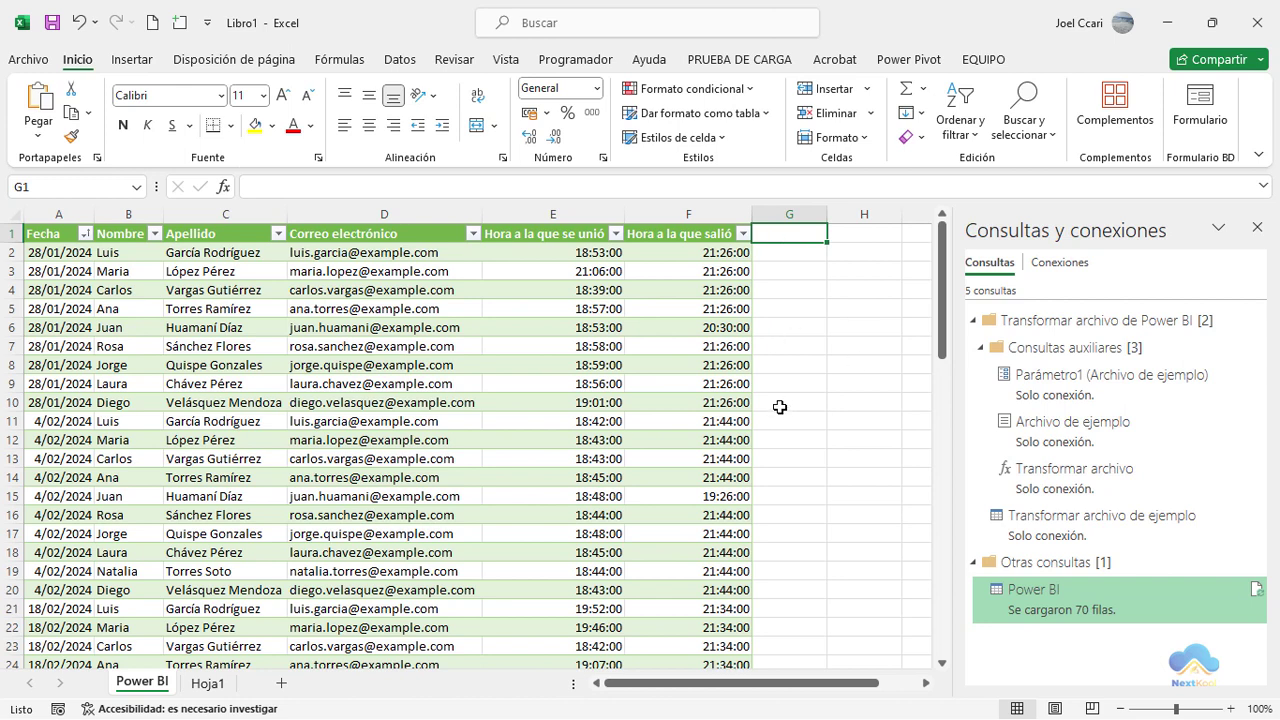
{"action": "type", "text": "Parti"}
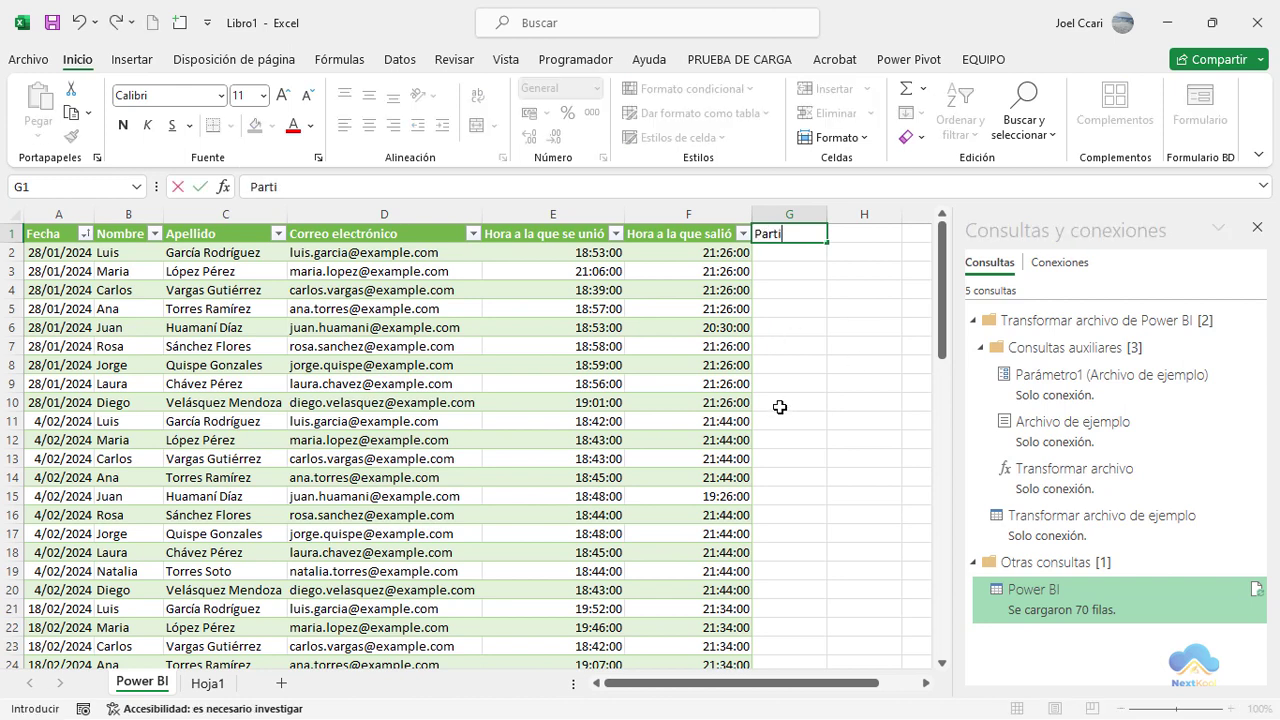
{"action": "type", "text": "cipaciones"}
{"action": "key", "text": "Return"}
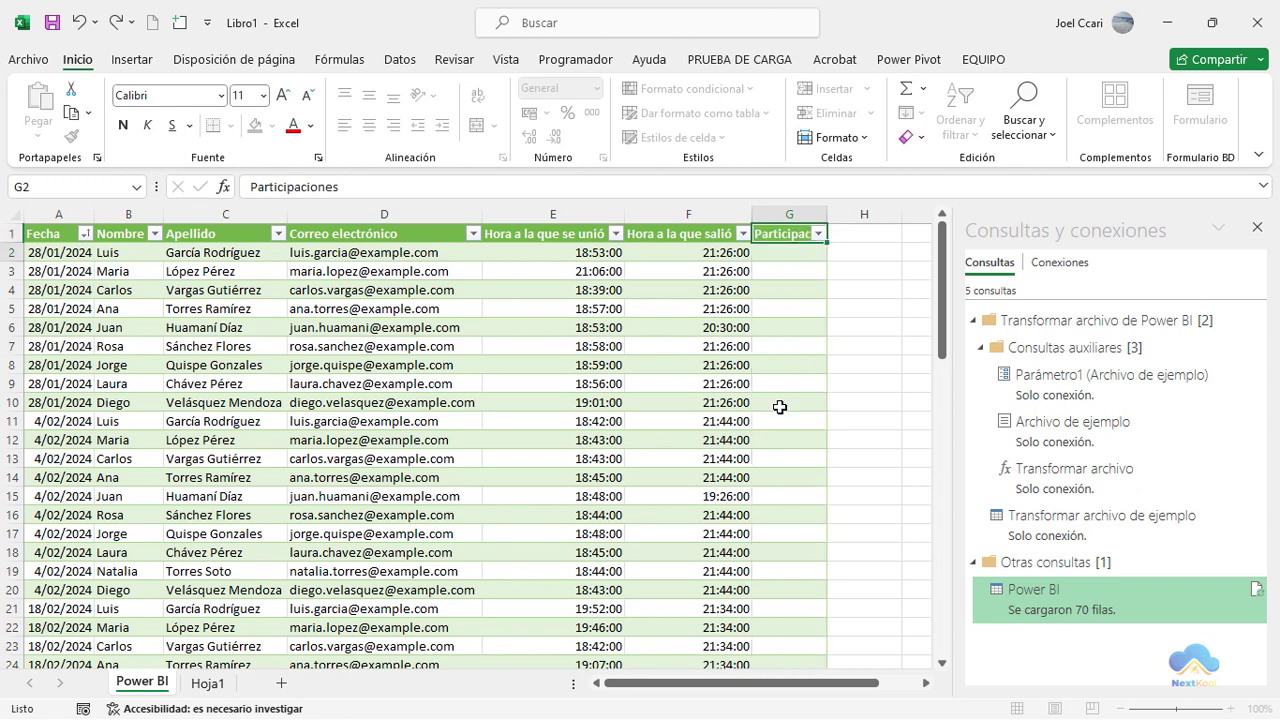